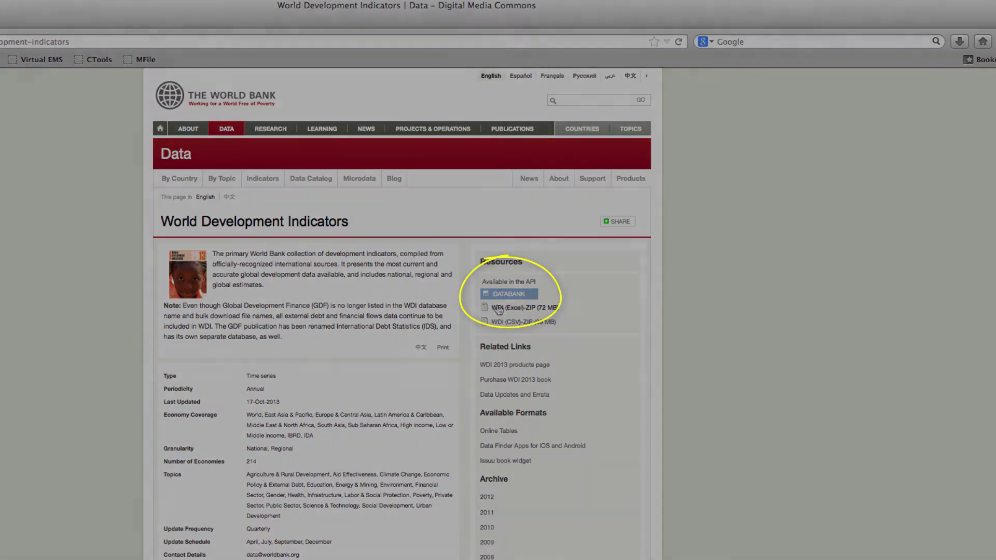
Open the World Development Indicators DataBank, filter the countries by "China" and select China.
left_click(507, 294)
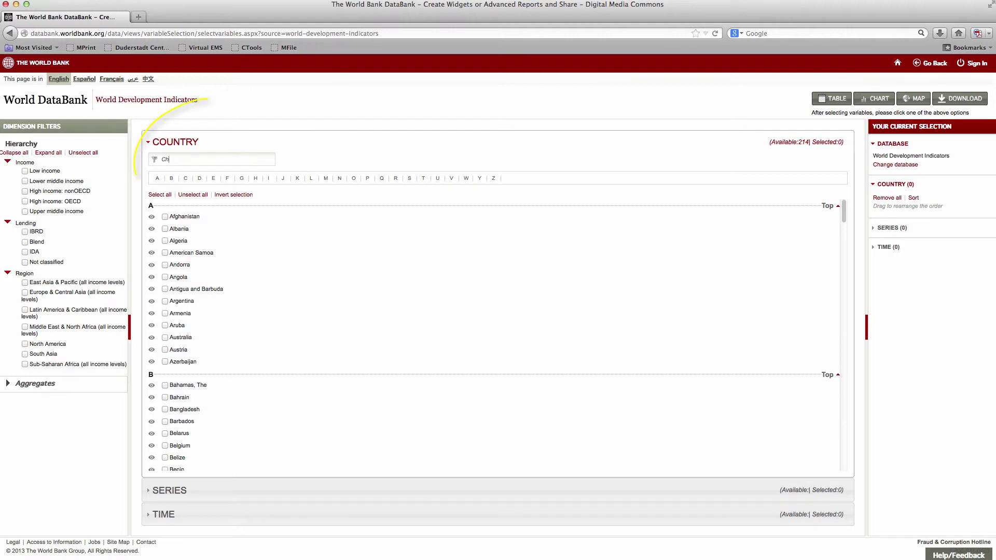
type("hina")
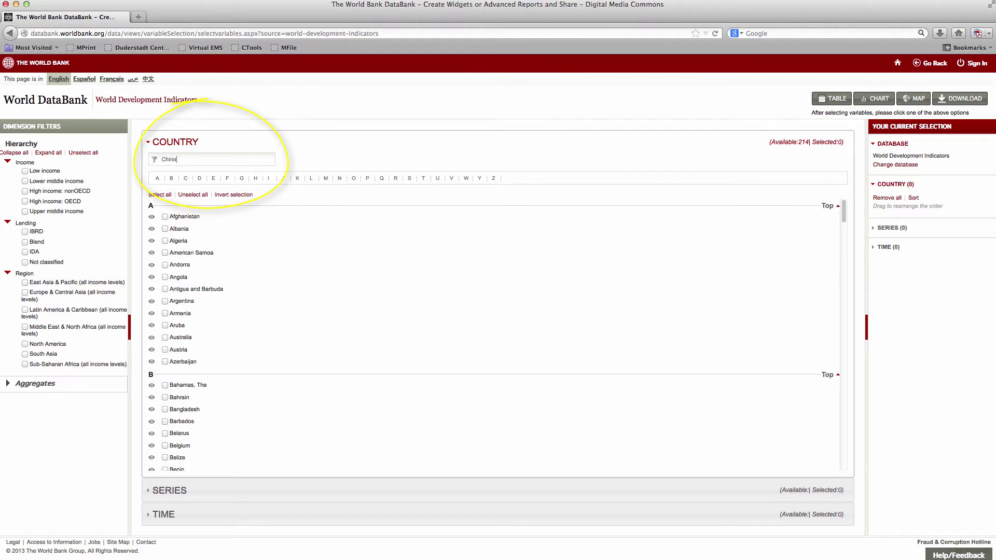
key("Return")
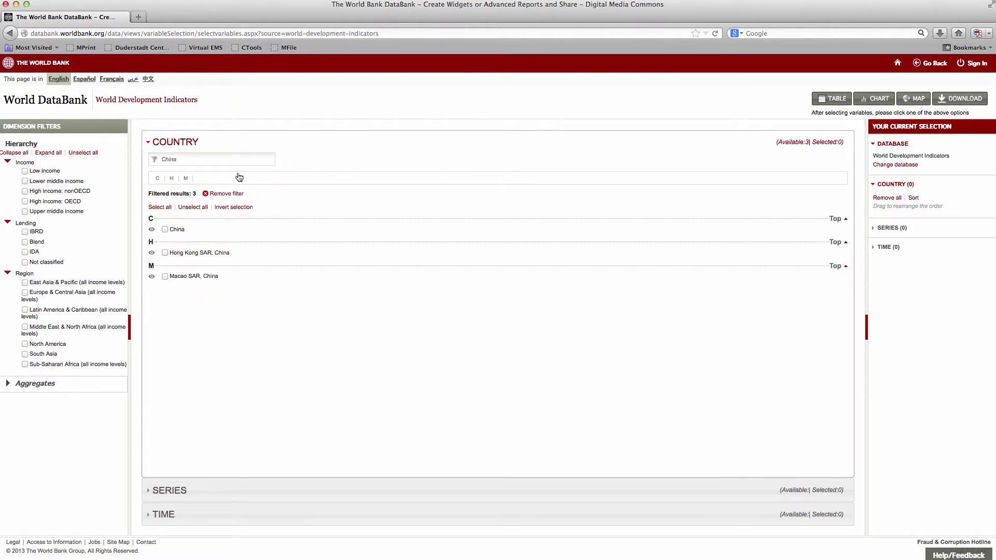
left_click(166, 230)
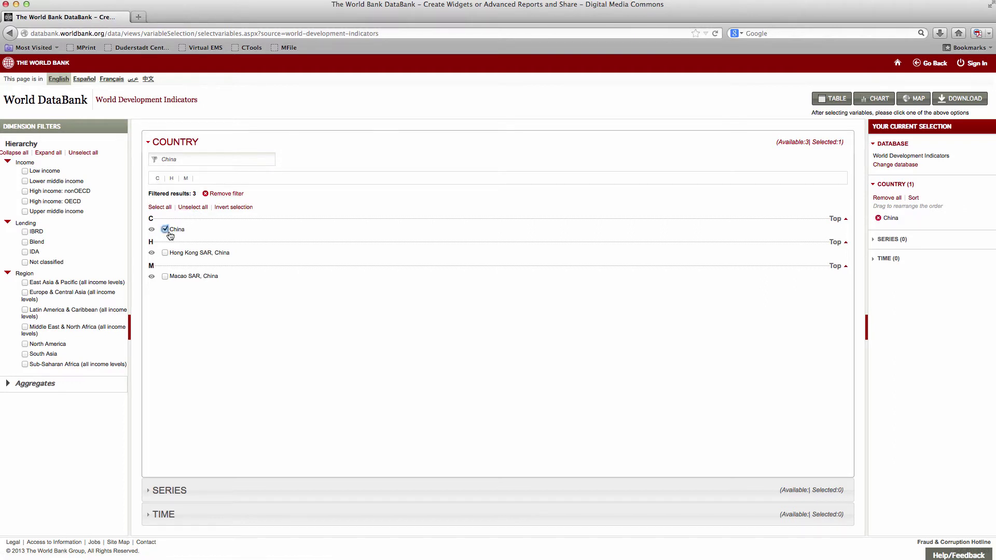
Filter the series by "literacy" and select the adult female, adult male, youth female and youth male literacy rates.
left_click(159, 490)
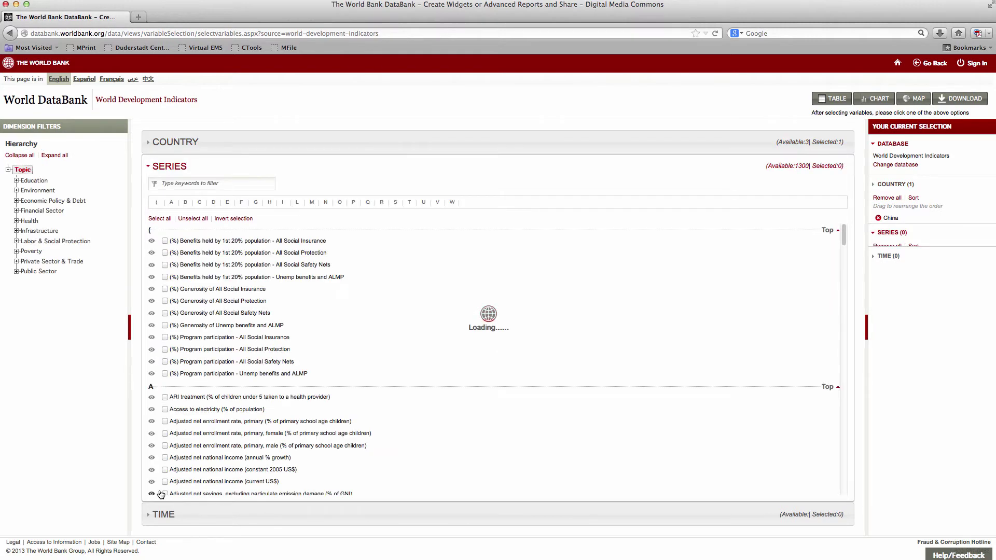
left_click(172, 182)
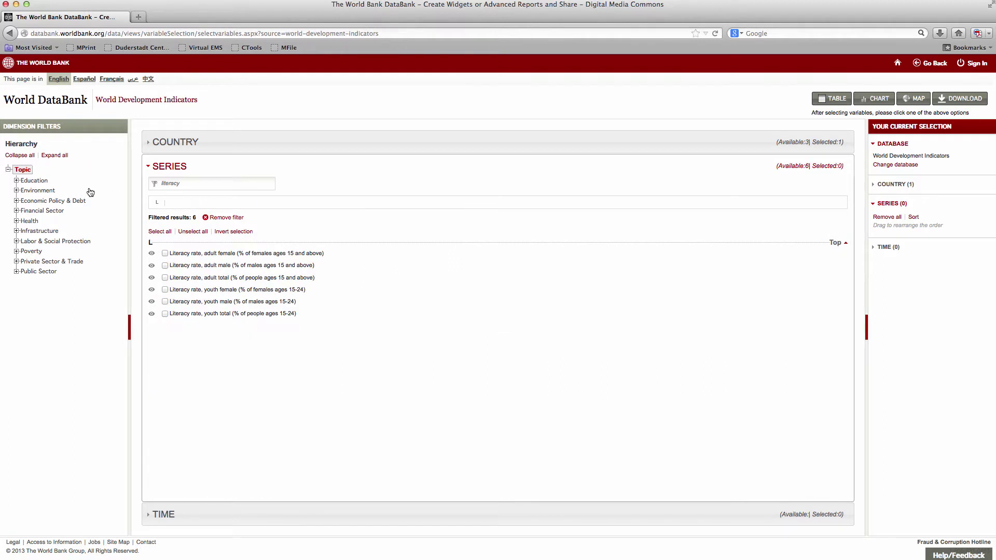
left_click(164, 253)
left_click(165, 265)
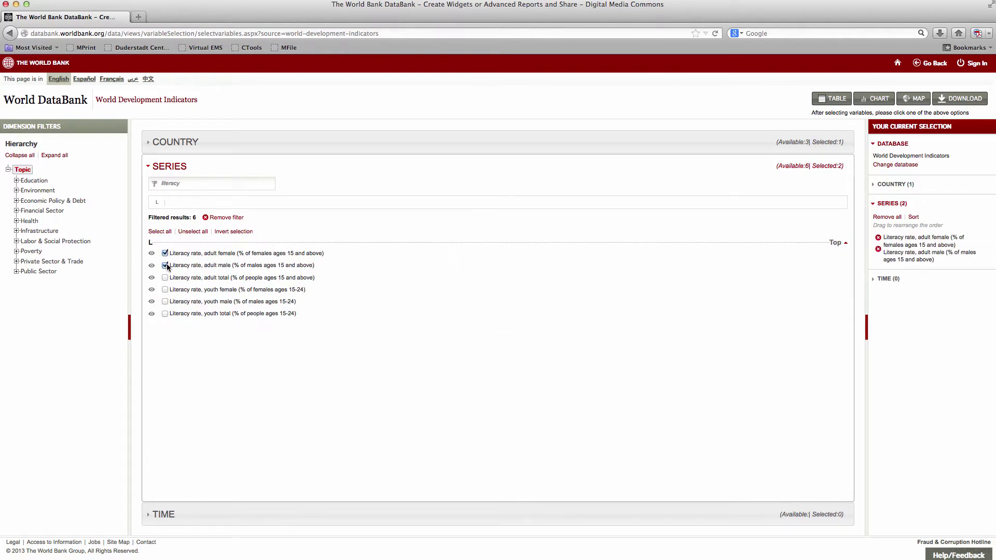
left_click(165, 290)
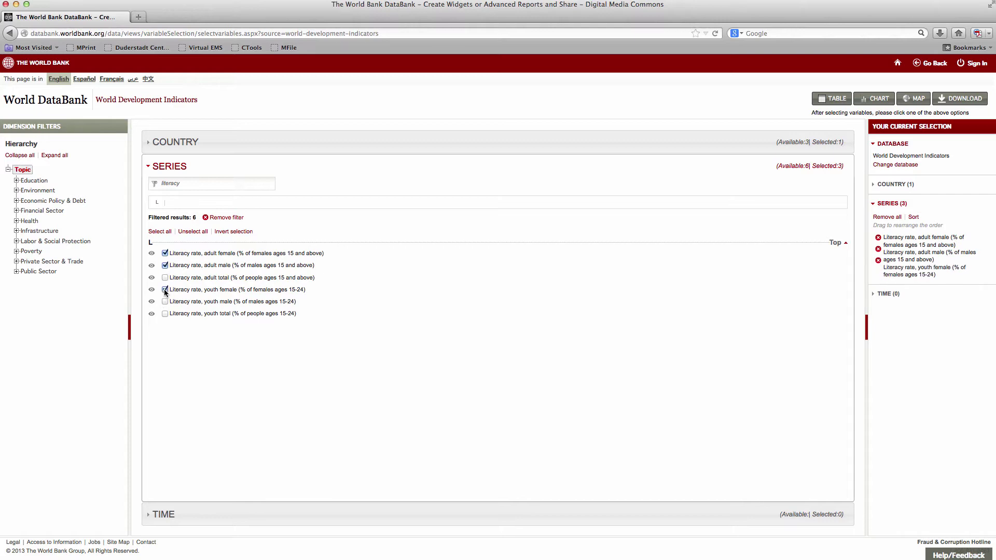
left_click(165, 301)
Limit the time range to 1980–2010, include all its years, and view the selection as a chart.
left_click(150, 514)
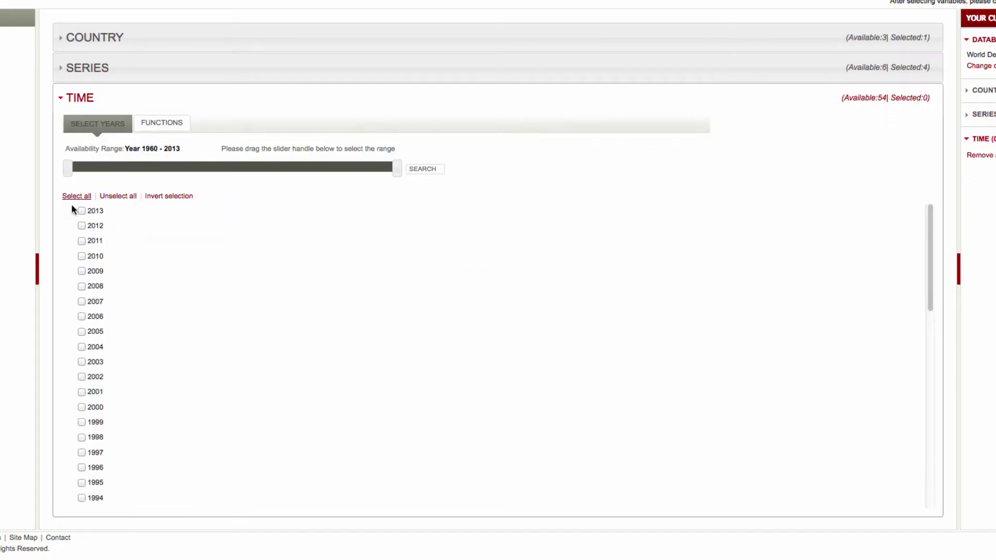
left_click_drag(79, 177, 191, 180)
left_click_drag(390, 170, 384, 171)
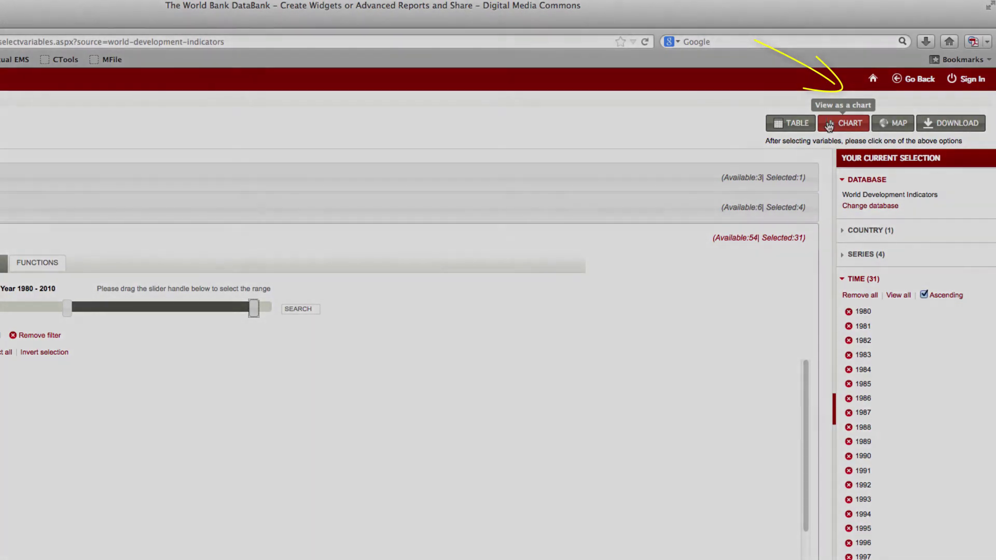
left_click(829, 126)
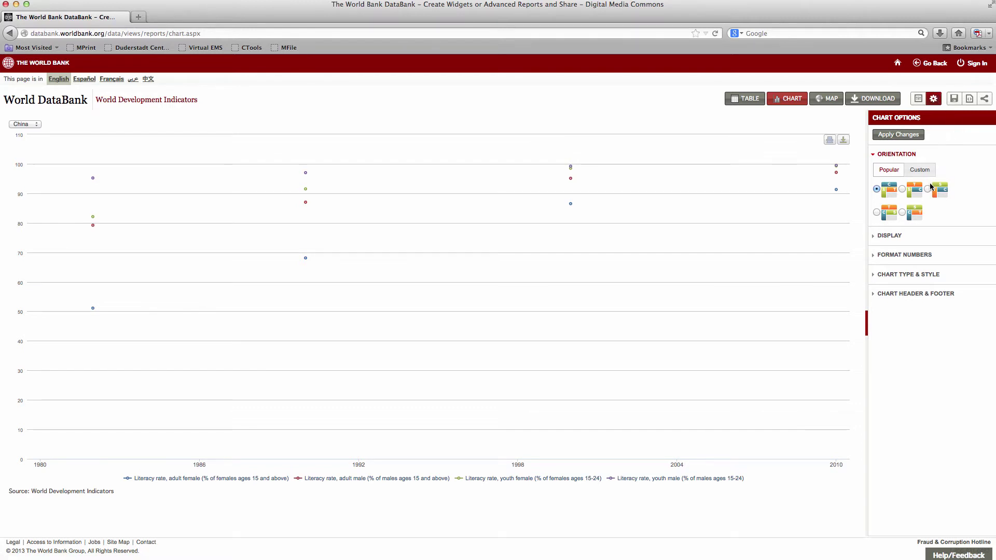
left_click(886, 236)
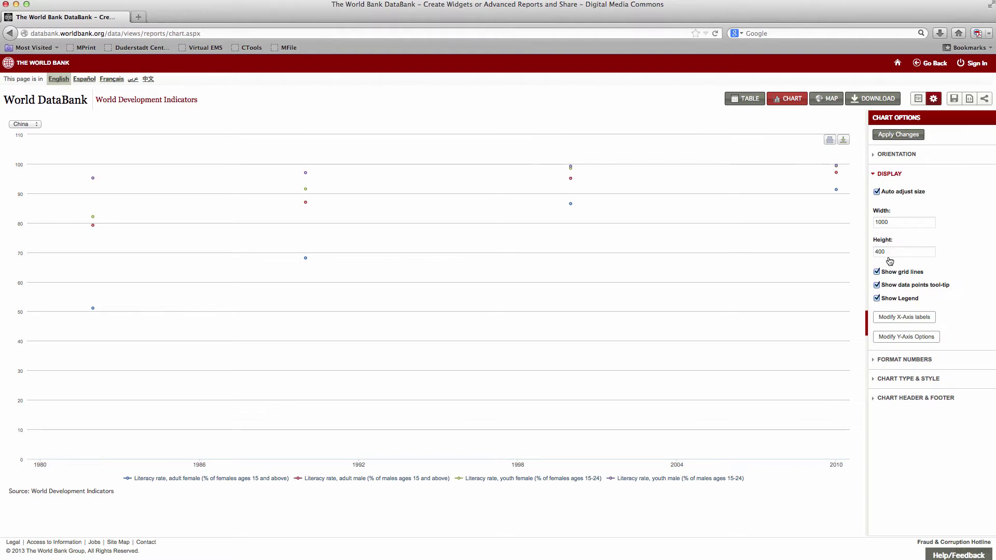
left_click(887, 317)
left_click(886, 360)
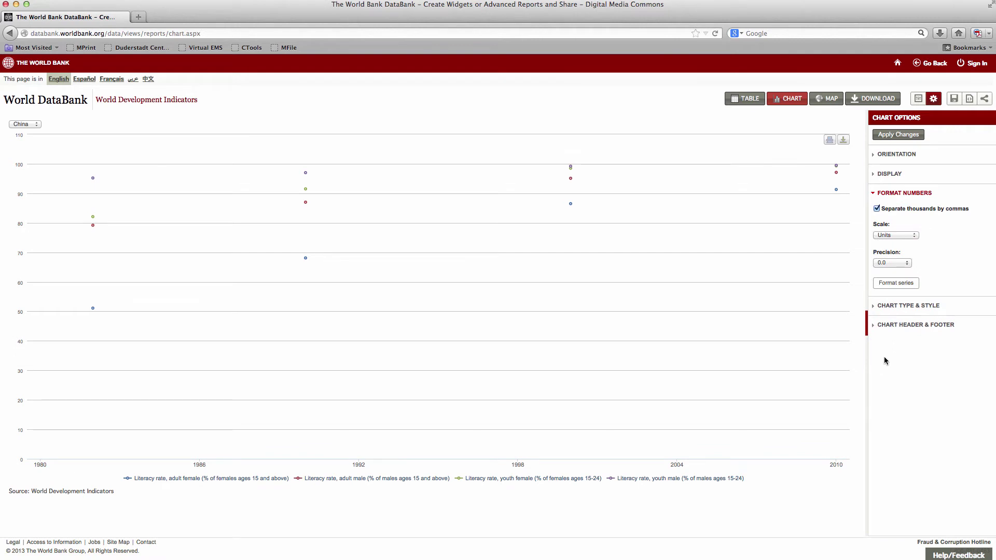
Set the chart type to Vertical Bar and choose style B for its colours.
left_click(901, 307)
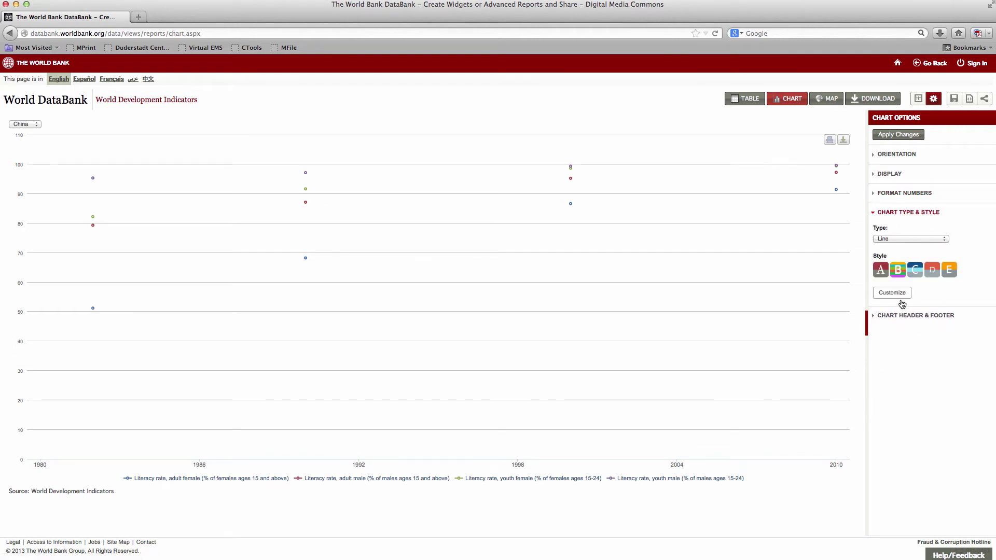
left_click(906, 240)
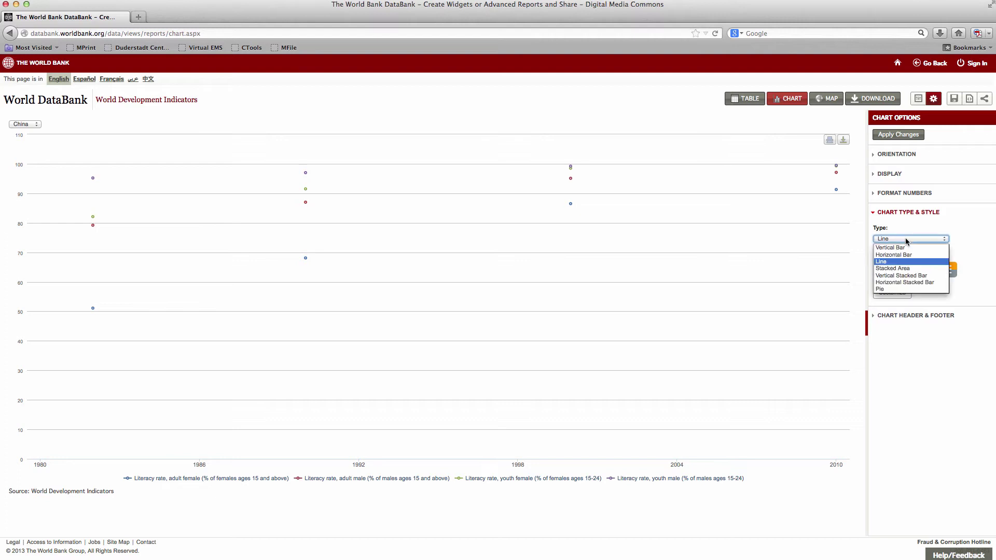
left_click(903, 248)
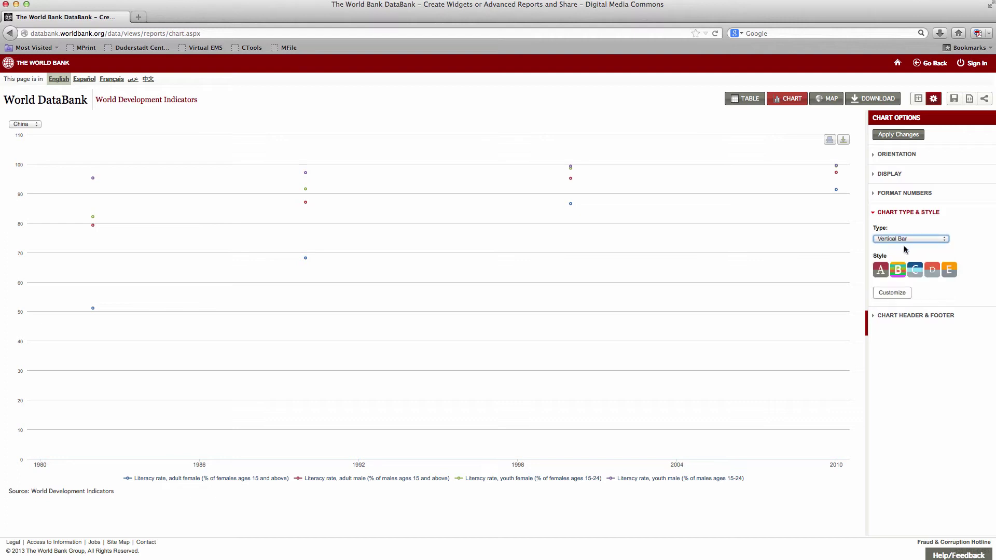
left_click(894, 276)
Set the report header to "Literacy Rates in China, 1980-2010" and the footer to "A Gender and Age-Based Comparison", and apply the chart changes.
left_click(915, 316)
left_click(928, 259)
type("Literacy Rates")
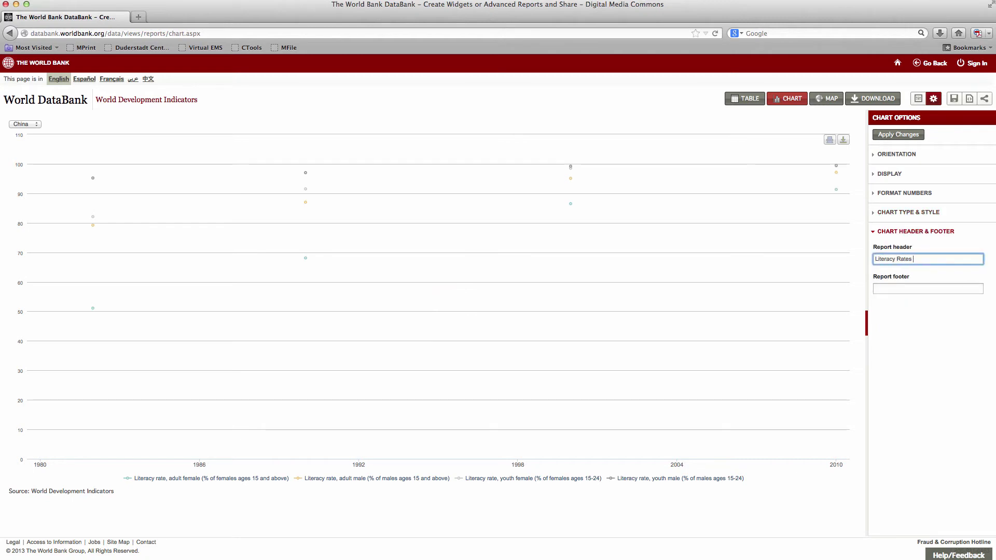
key("Tab")
type("A")
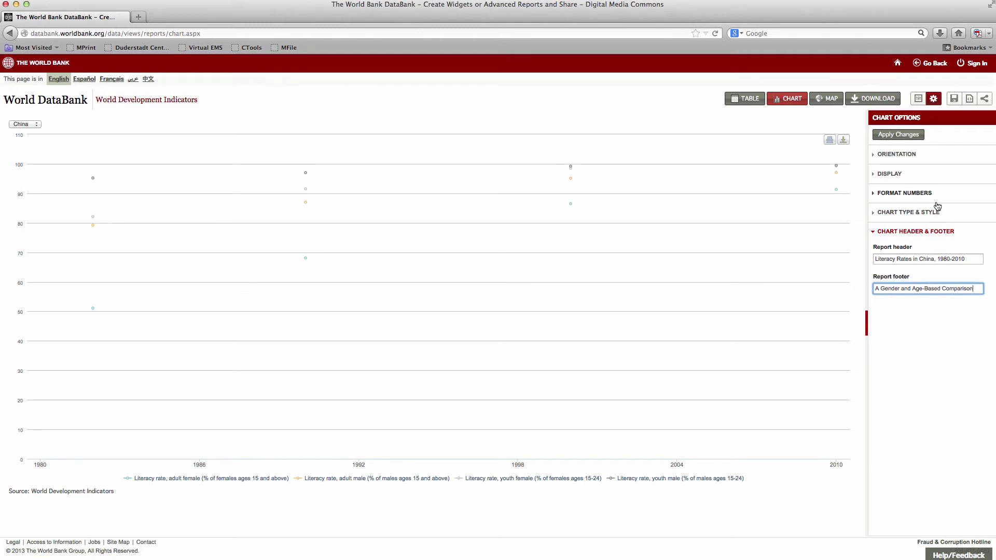
left_click(896, 141)
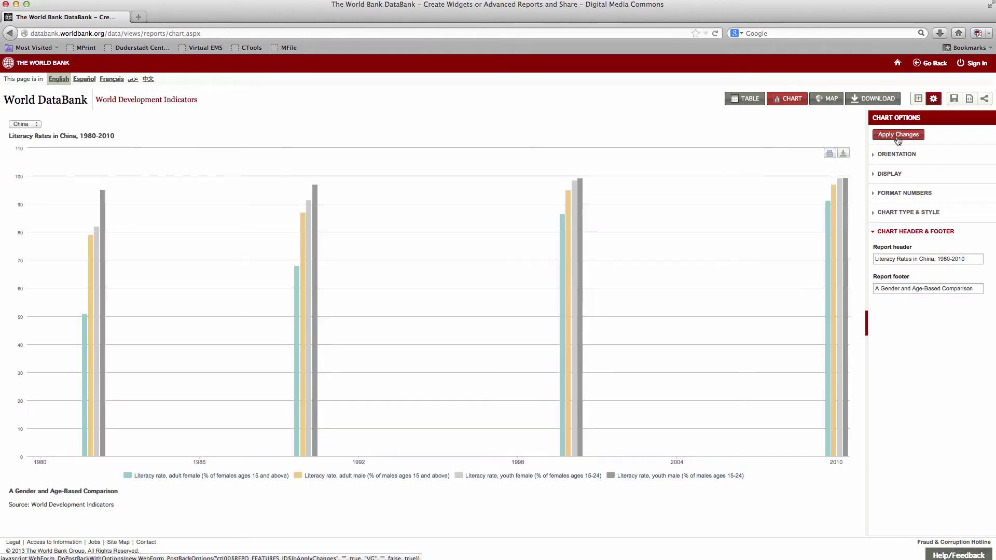
Try to move the adult male literacy series ahead of the adult female series and apply the new order.
left_click(917, 105)
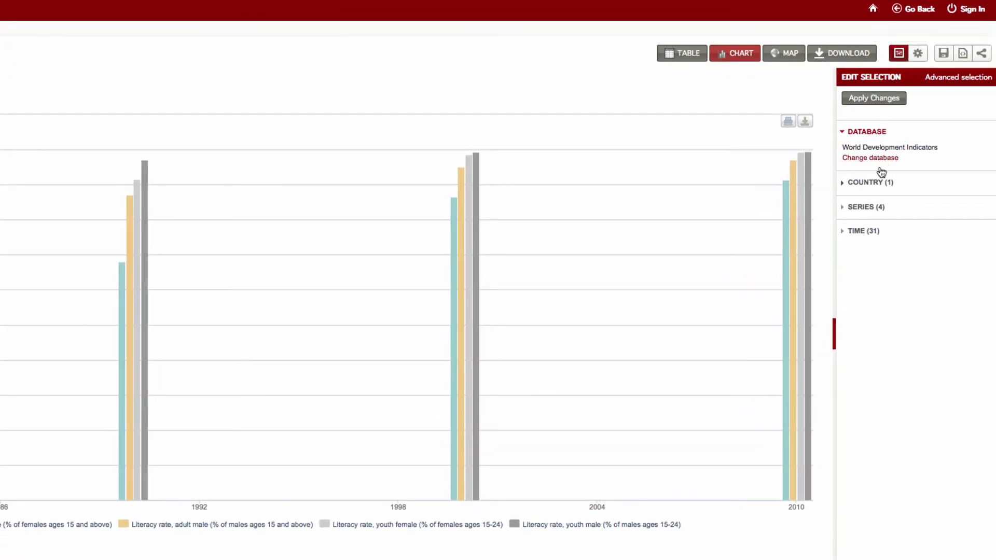
left_click(871, 208)
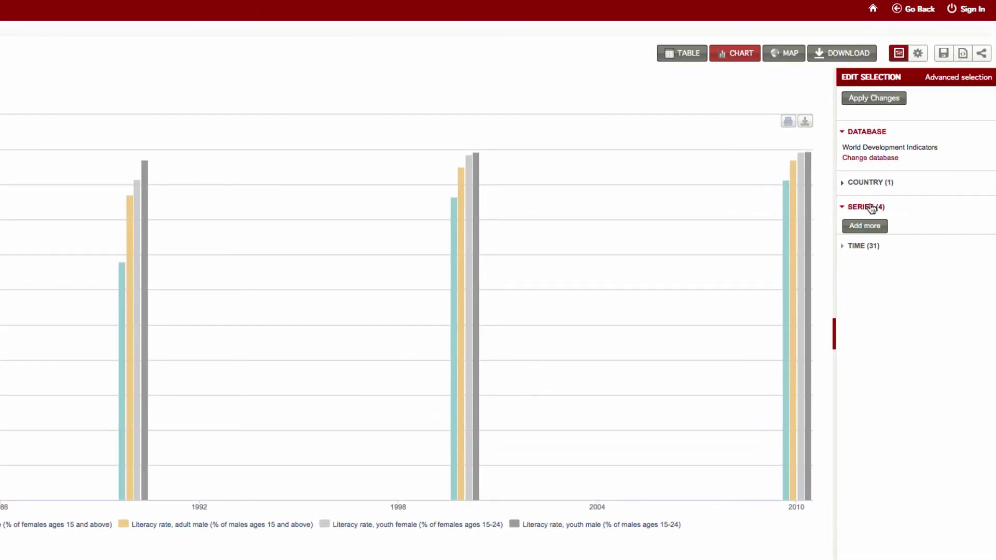
left_click_drag(874, 277, 875, 305)
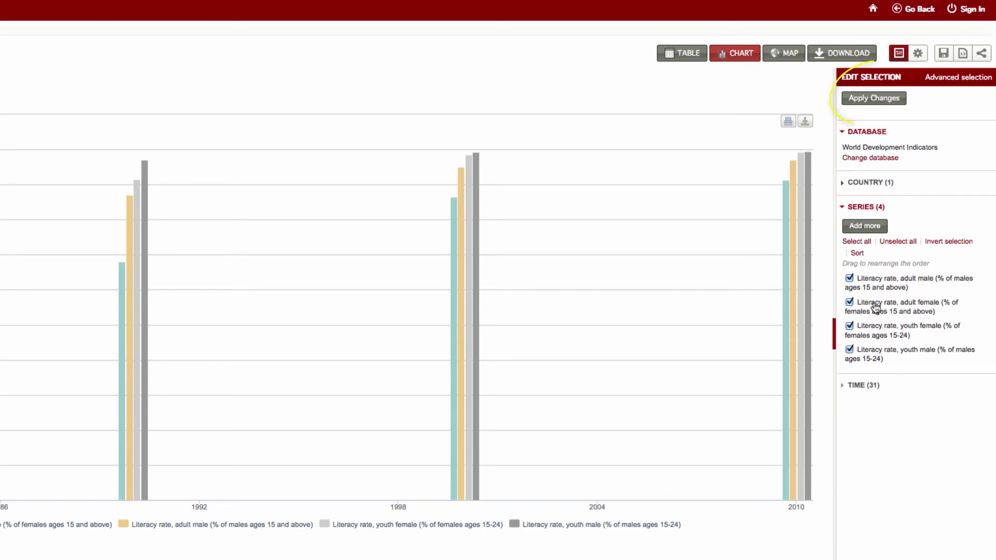
left_click(865, 103)
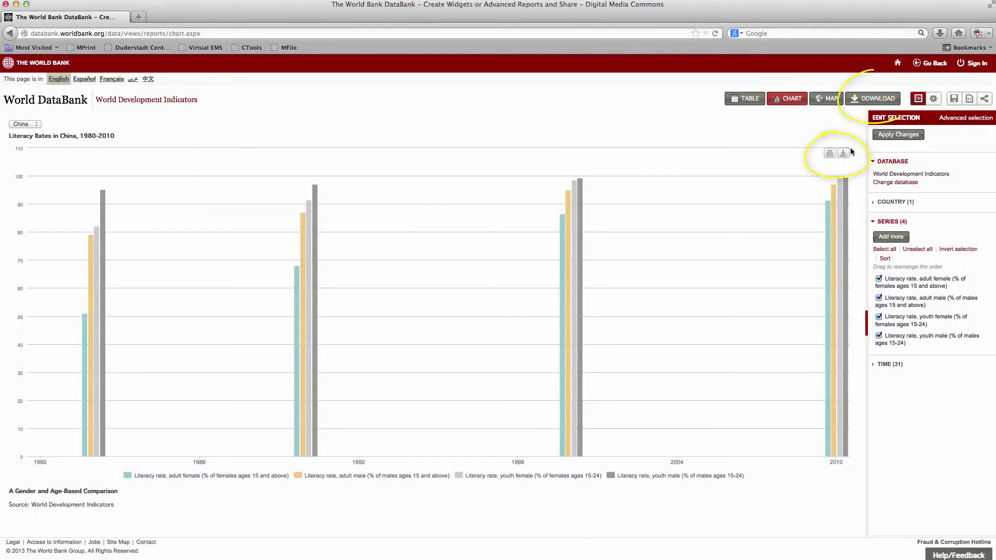
Download the selected data as an Excel file, save it, and download the chart as a PDF image.
left_click(879, 103)
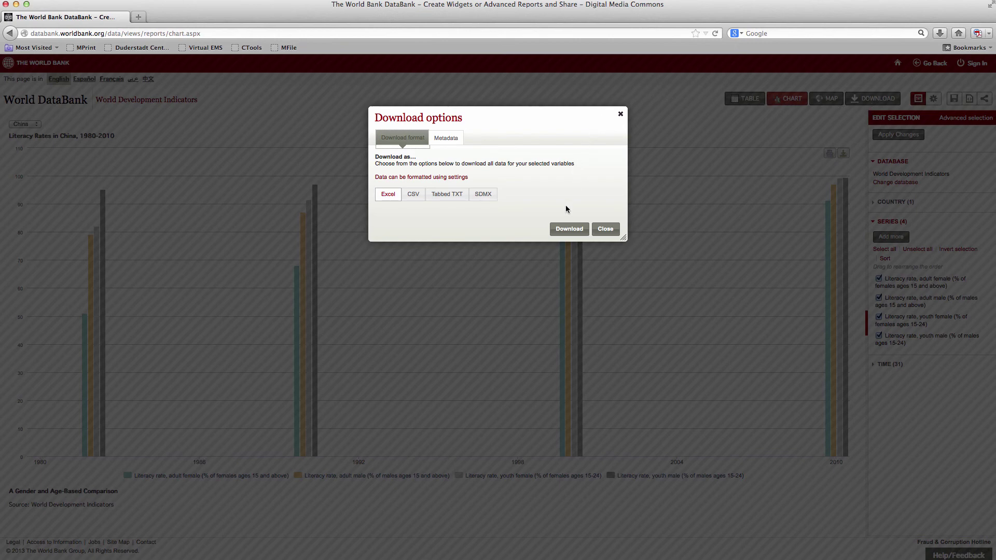
left_click(569, 229)
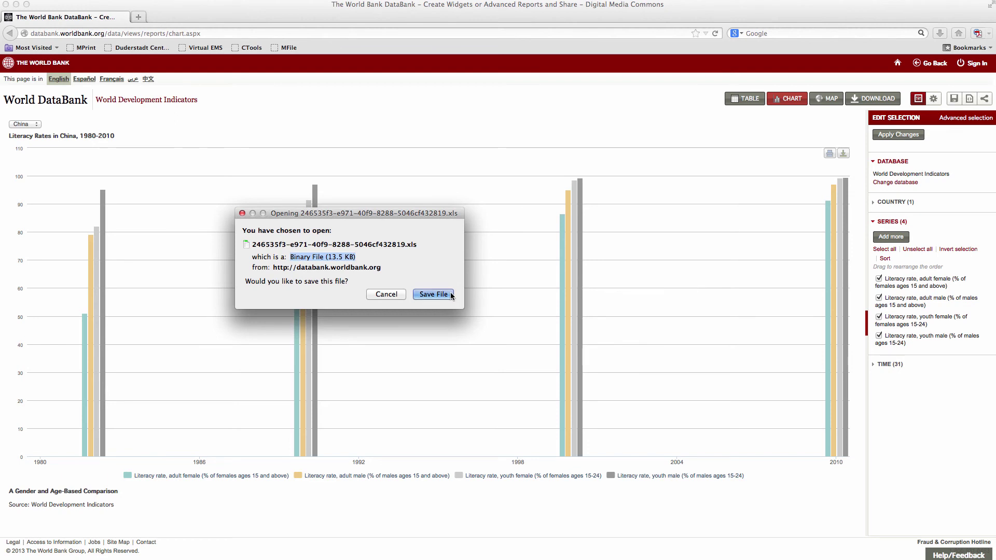
left_click(433, 294)
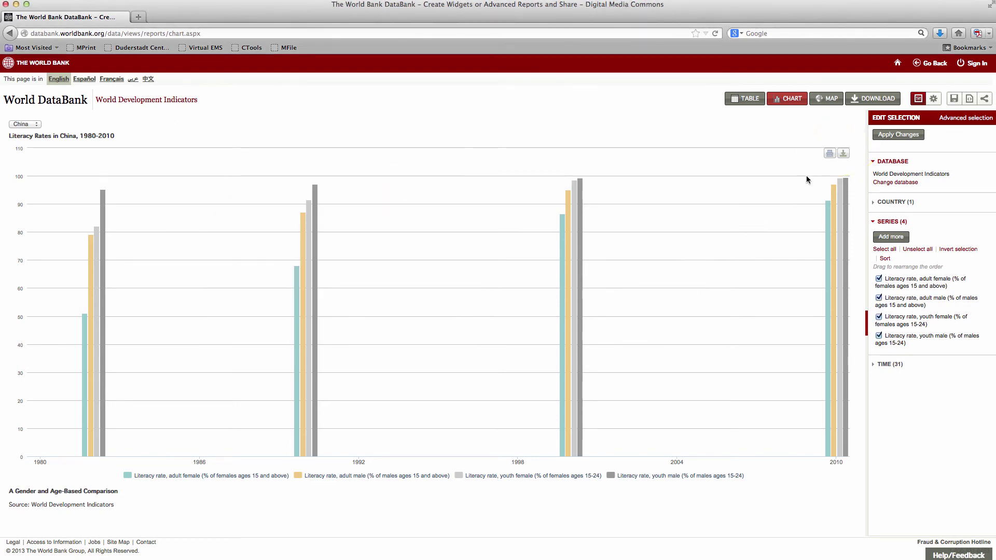
left_click(847, 157)
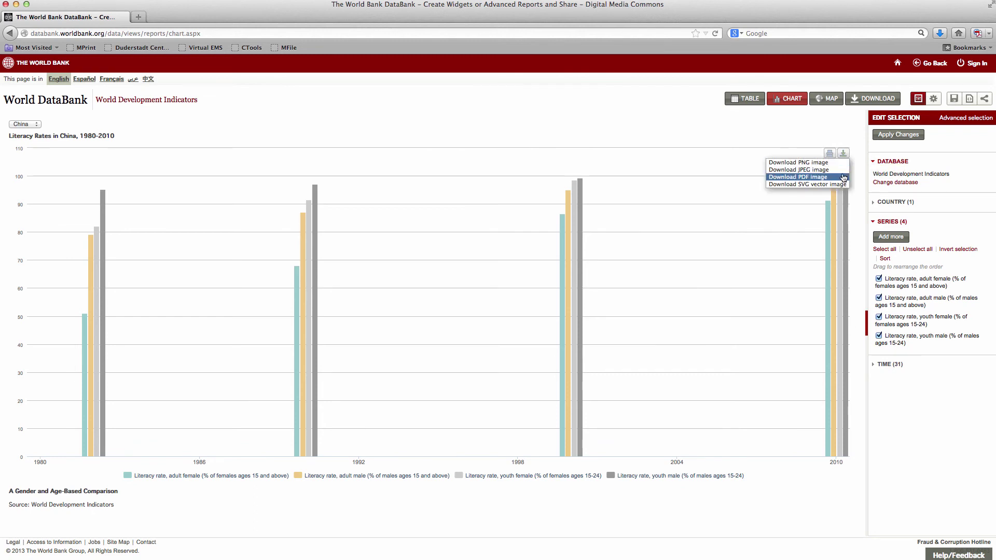
left_click(844, 178)
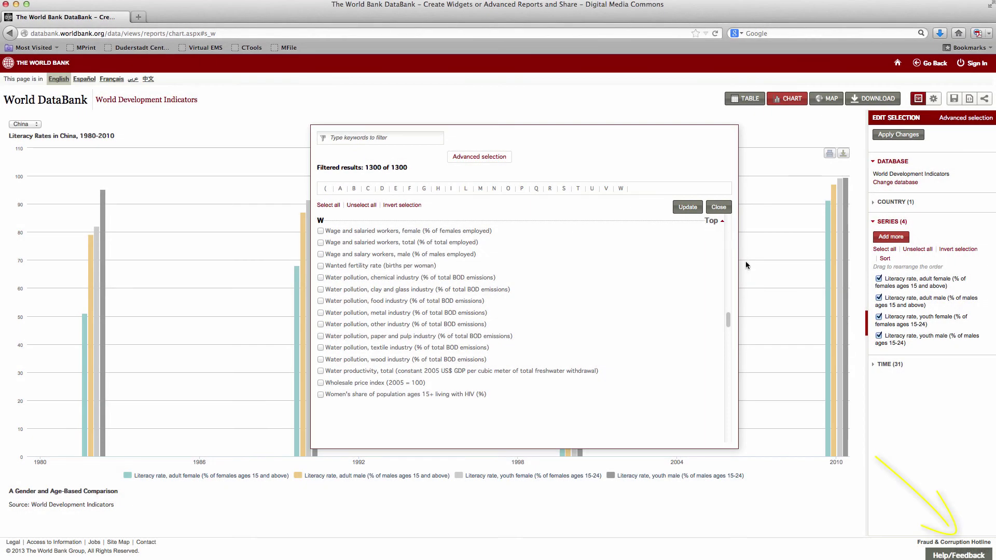
Open the DataBank help and browse the Knowledge Base articles.
left_click(943, 554)
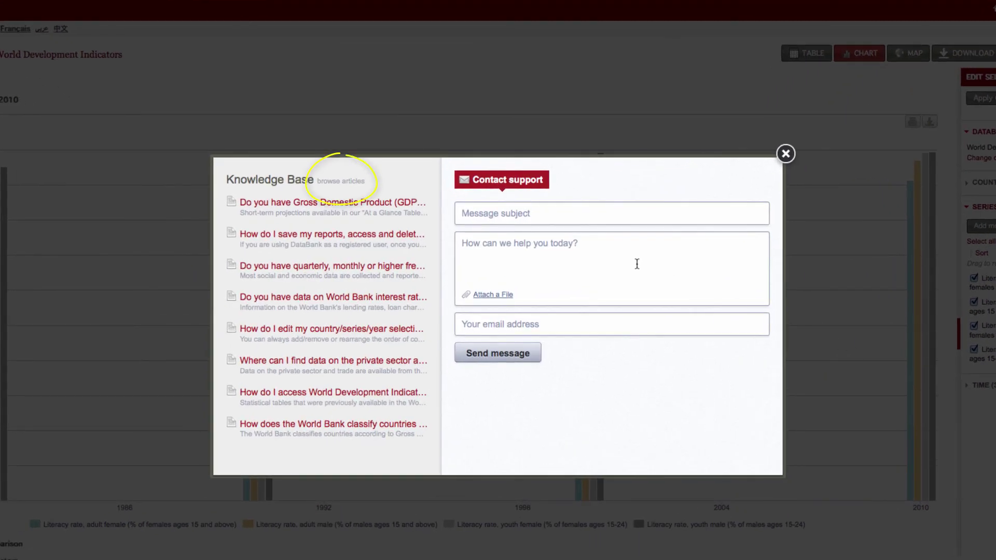
left_click(352, 181)
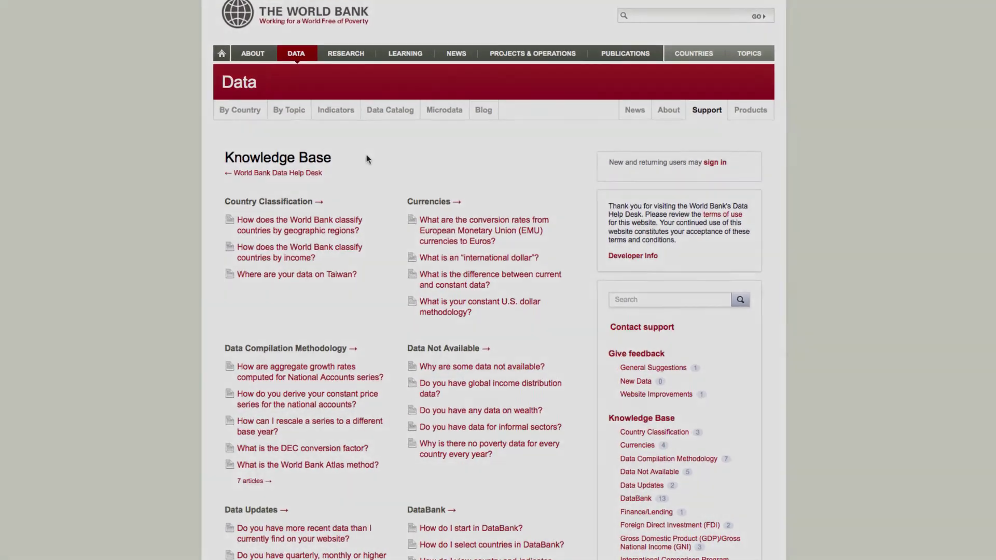